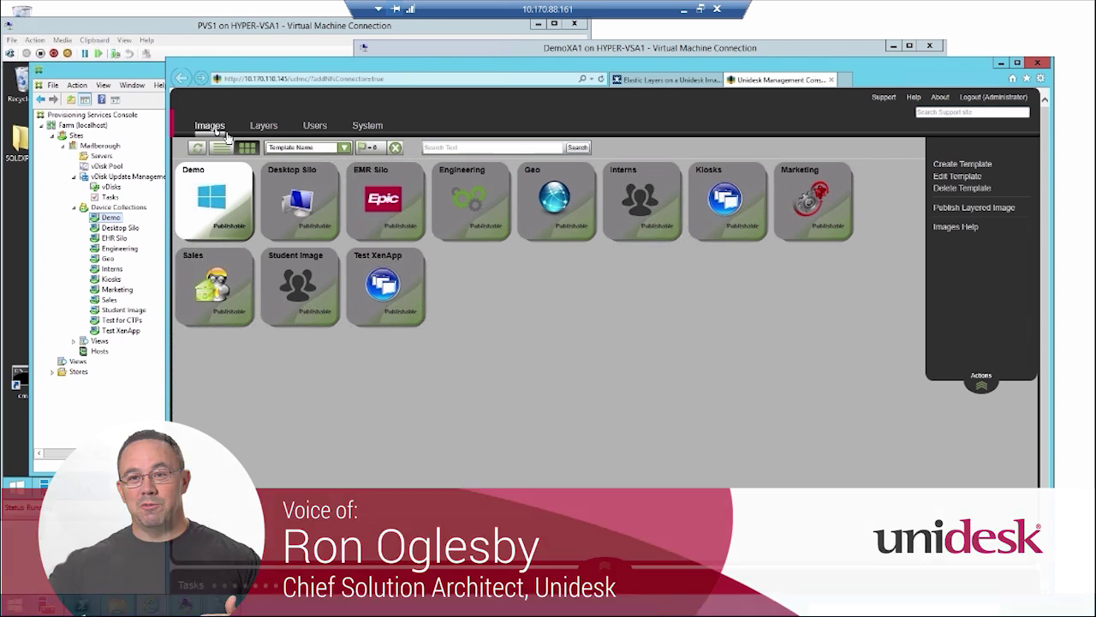
Step: Open the Layers page to show application layers from Adobe Package to XenApp VDA
left_click(265, 128)
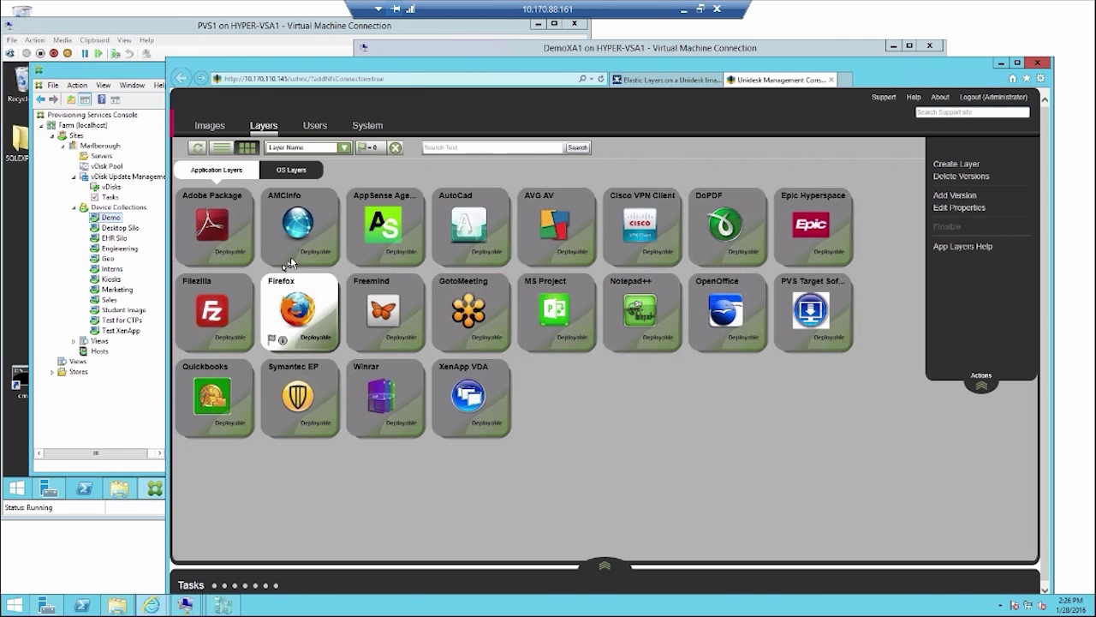
Step: View the OS layers, then list the Publishable image templates from Demo to Test XenApp
left_click(289, 175)
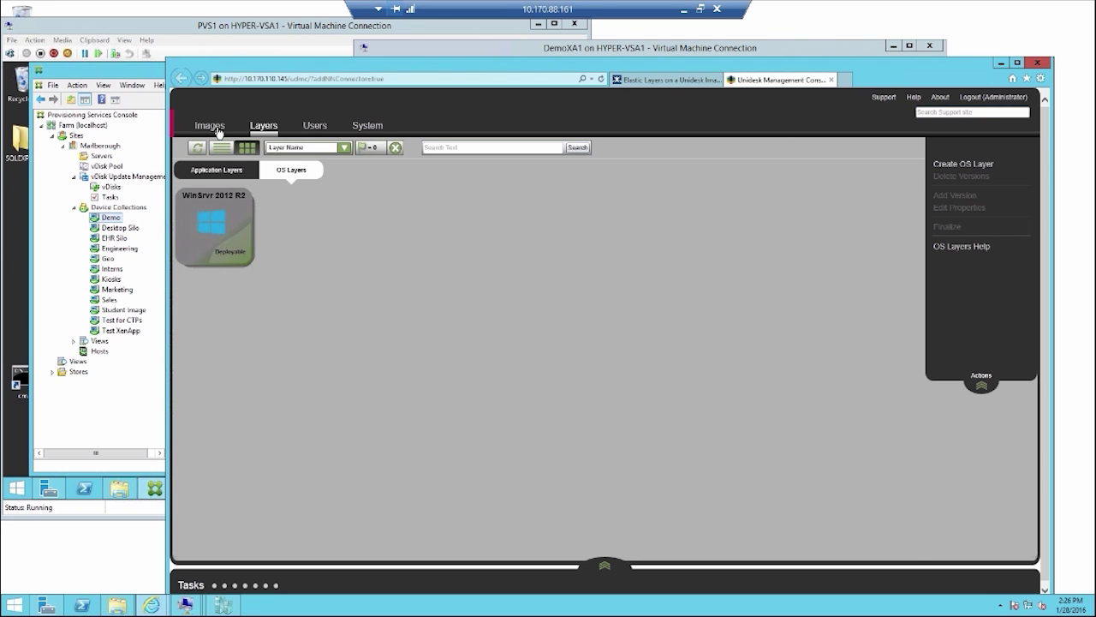
left_click(212, 129)
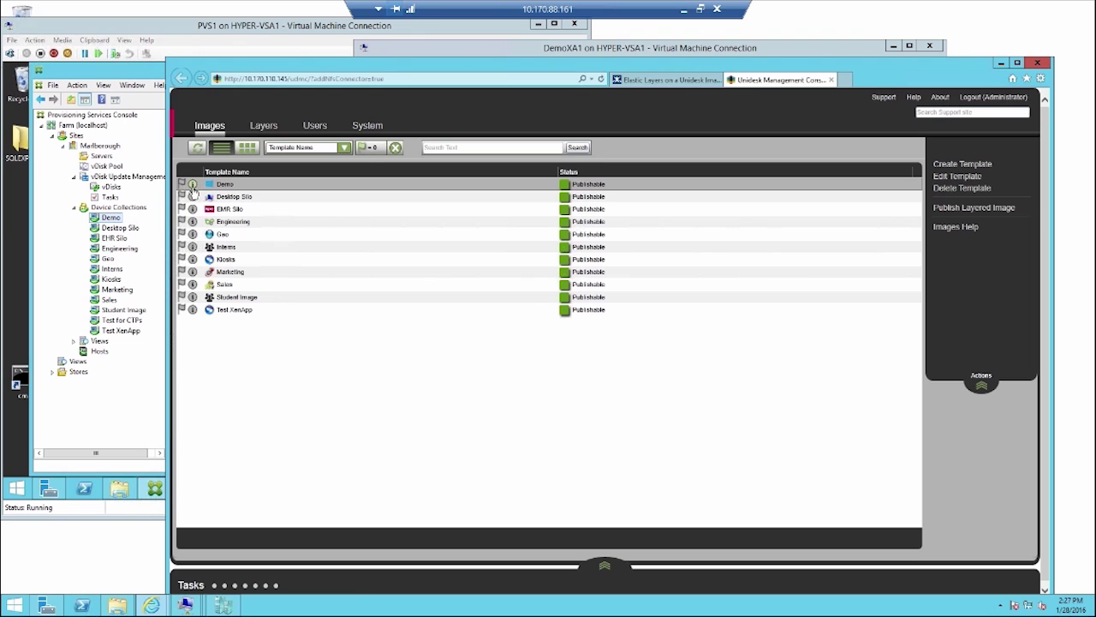
Step: Inspect the Demo, EMR Silo and Marketing template details, scrolling Marketing's layer list
left_click(192, 184)
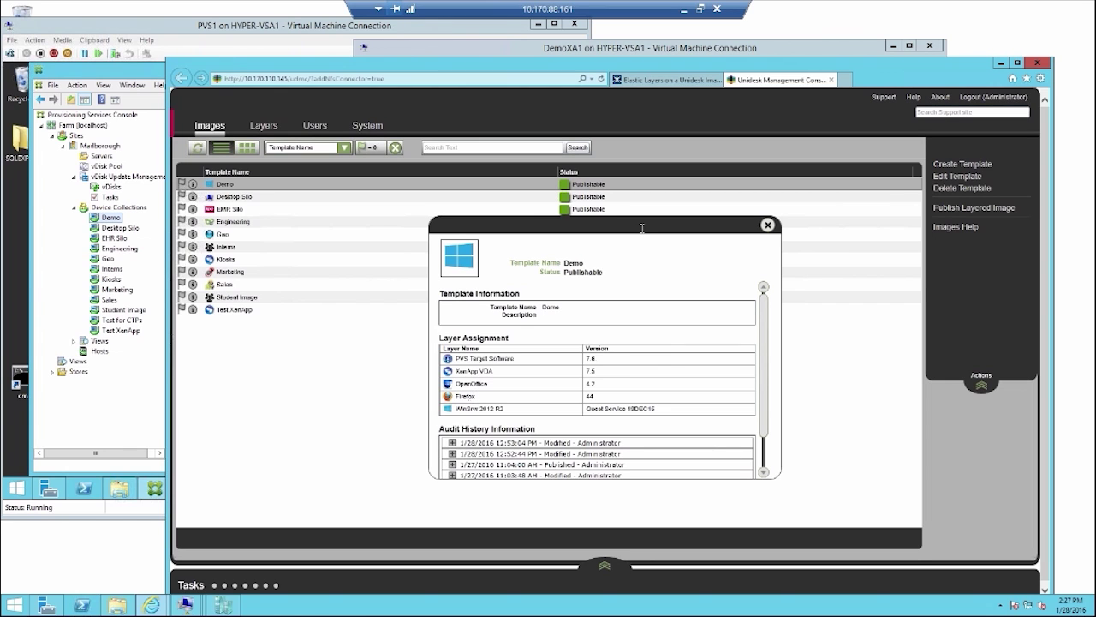
left_click(768, 225)
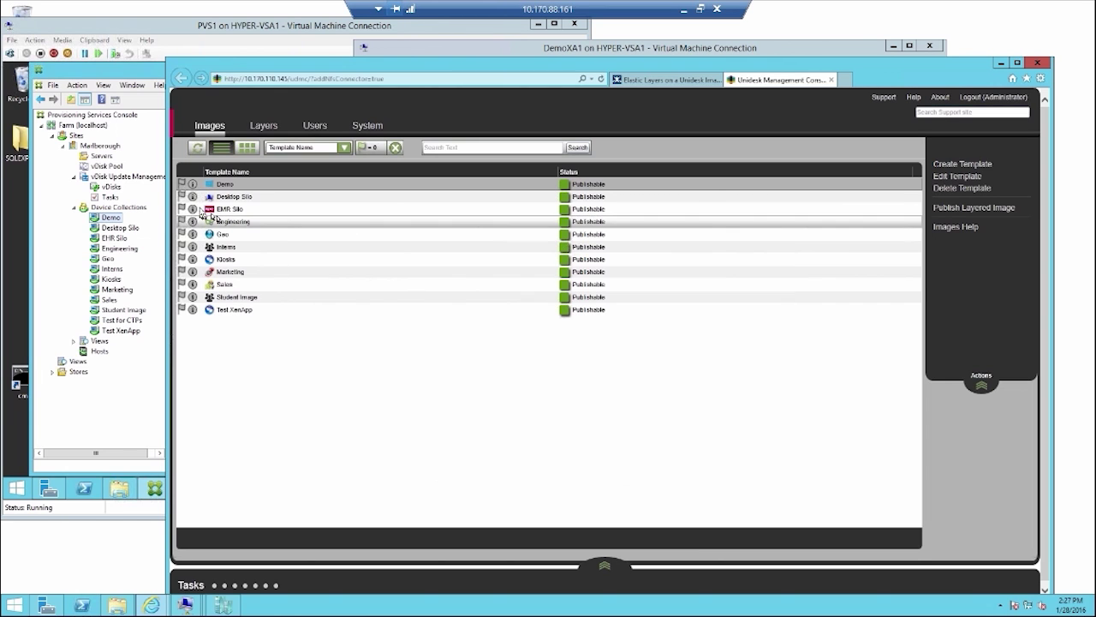
left_click(193, 208)
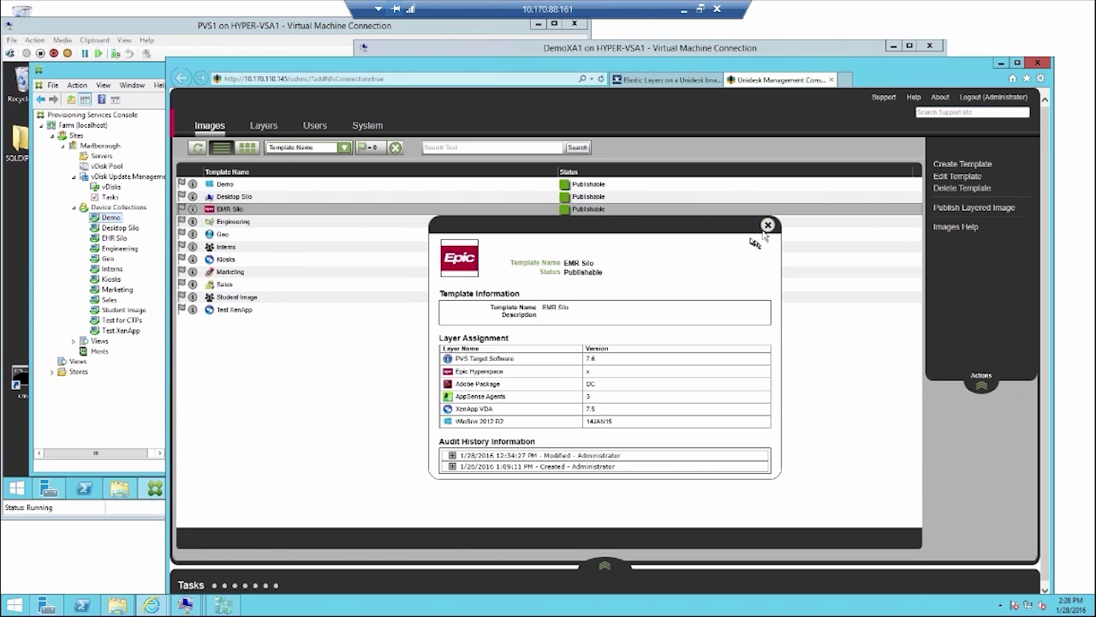
left_click(346, 233)
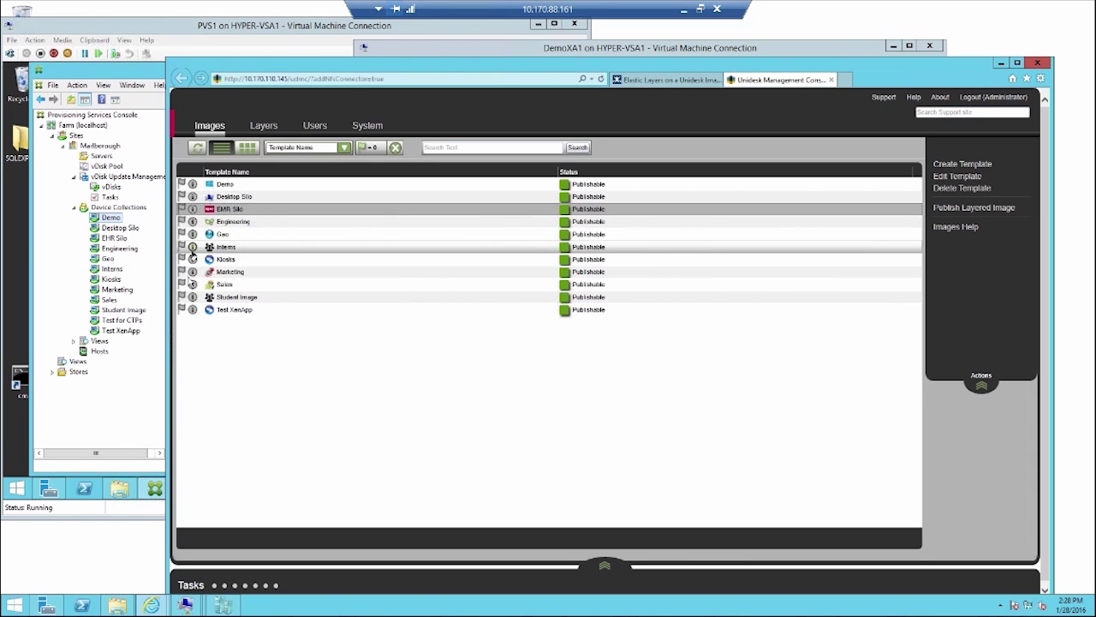
left_click(192, 272)
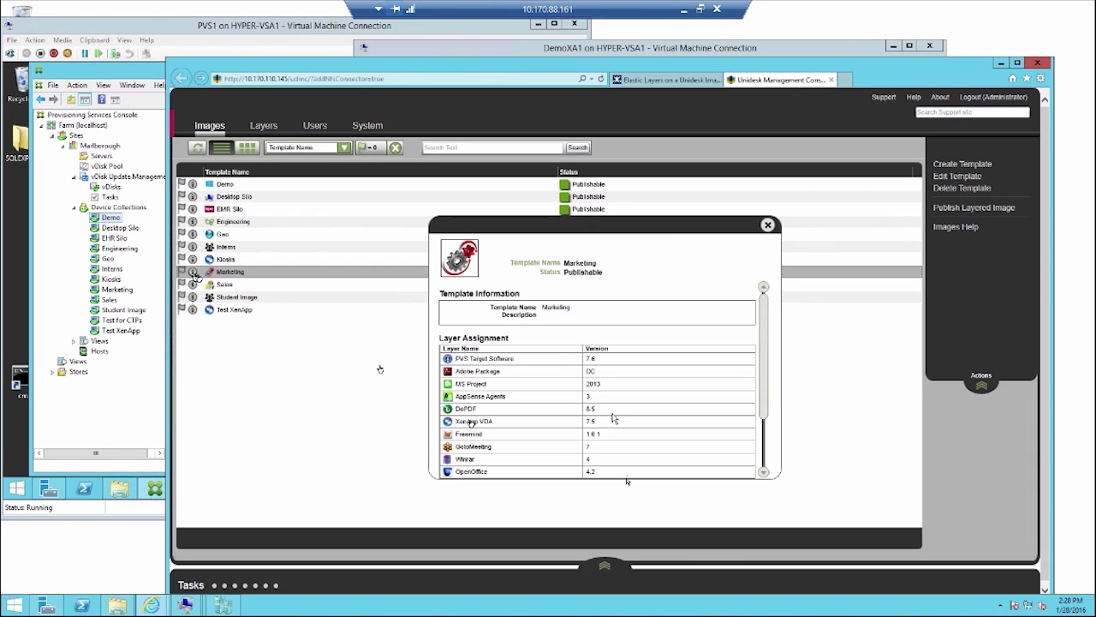
left_click_drag(765, 343, 768, 386)
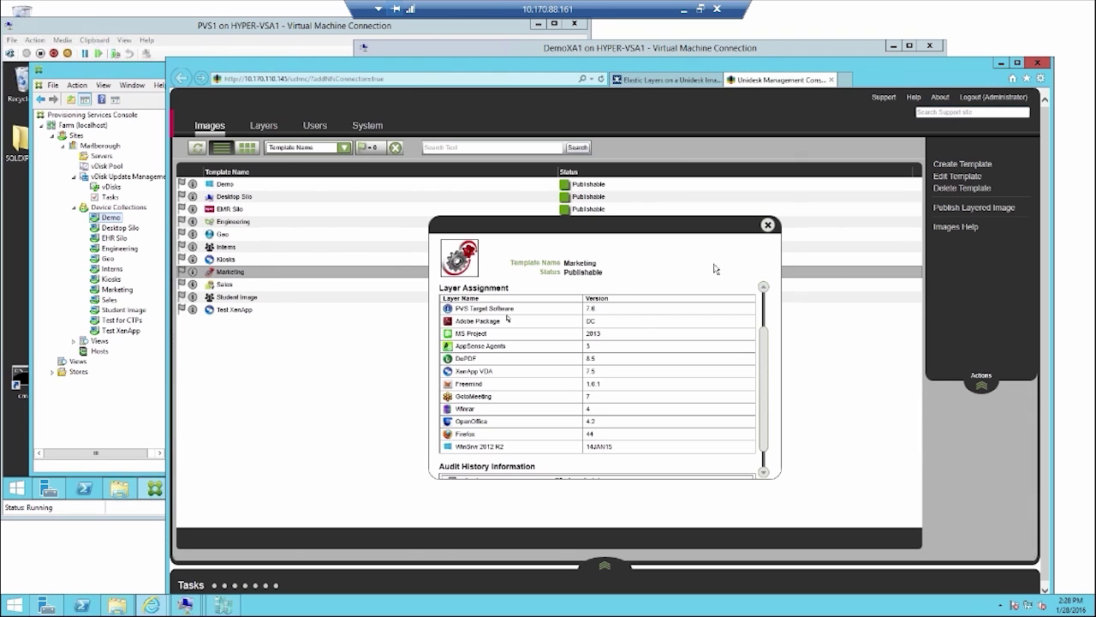
Step: Close the Marketing details and select the WinSrvr 2012 R2 OS layer
left_click(767, 225)
left_click(265, 125)
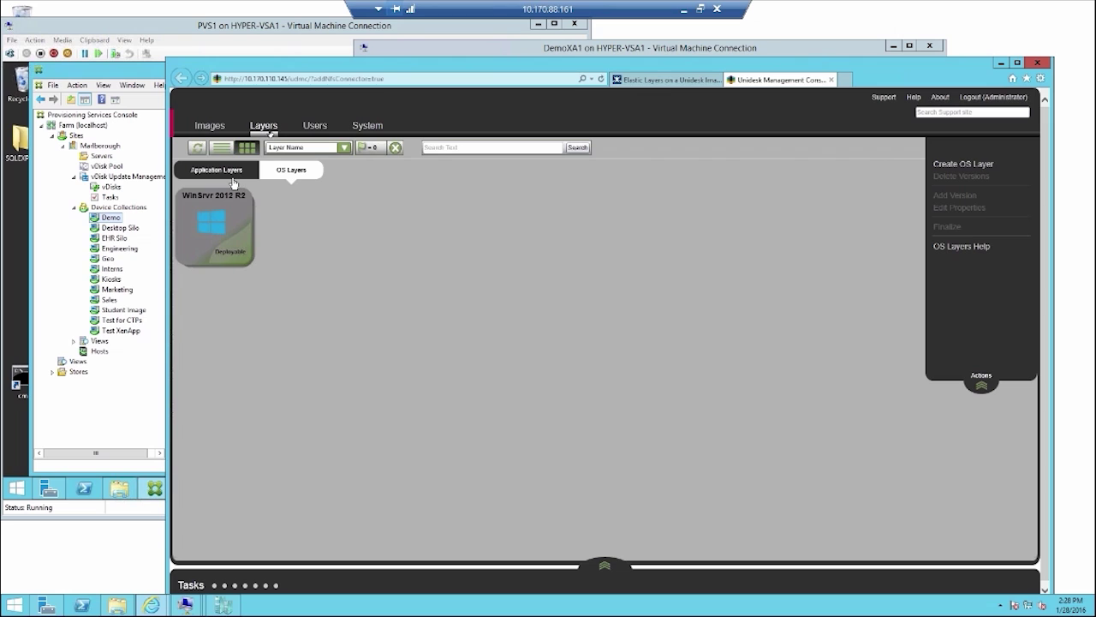
left_click(223, 220)
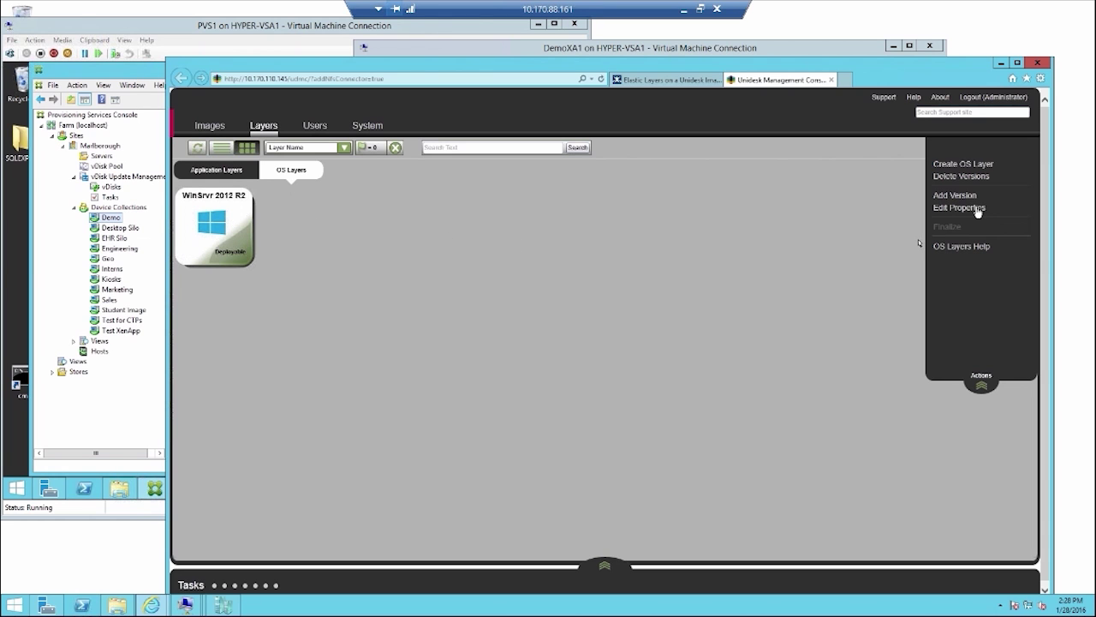
Step: Add and create OS layer version 28JAN16 through the version wizard
left_click(954, 195)
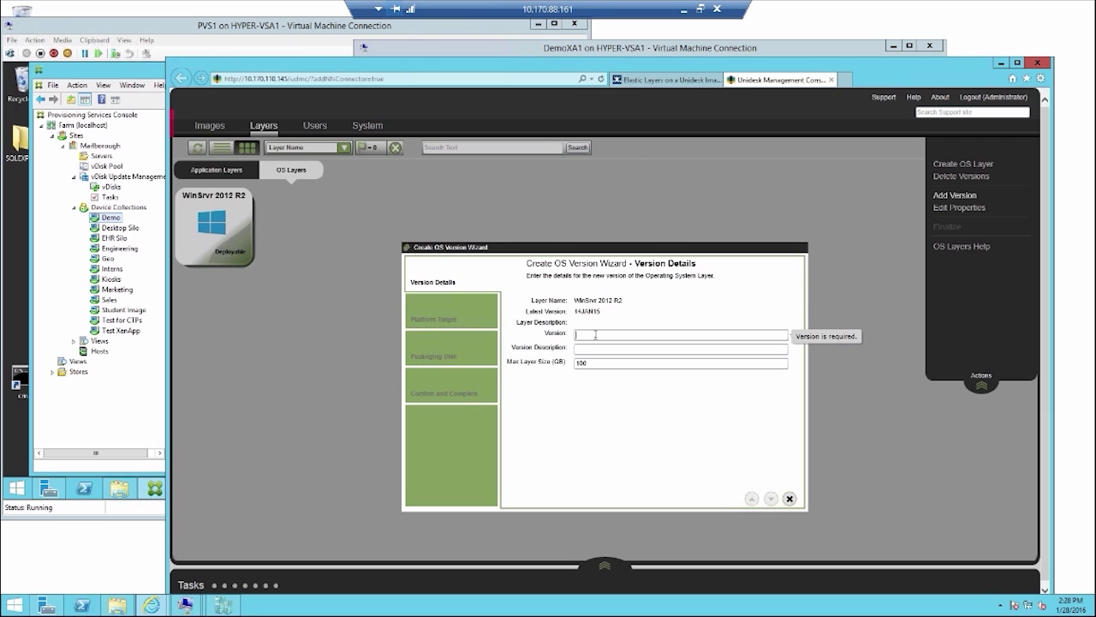
type("28JAN")
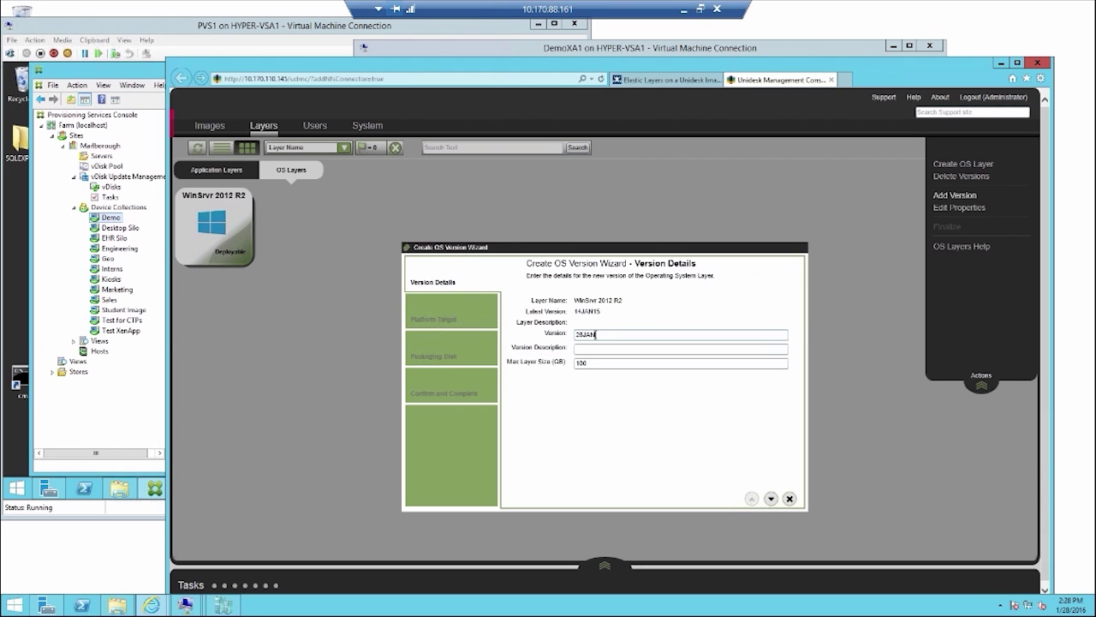
type("16")
left_click(770, 496)
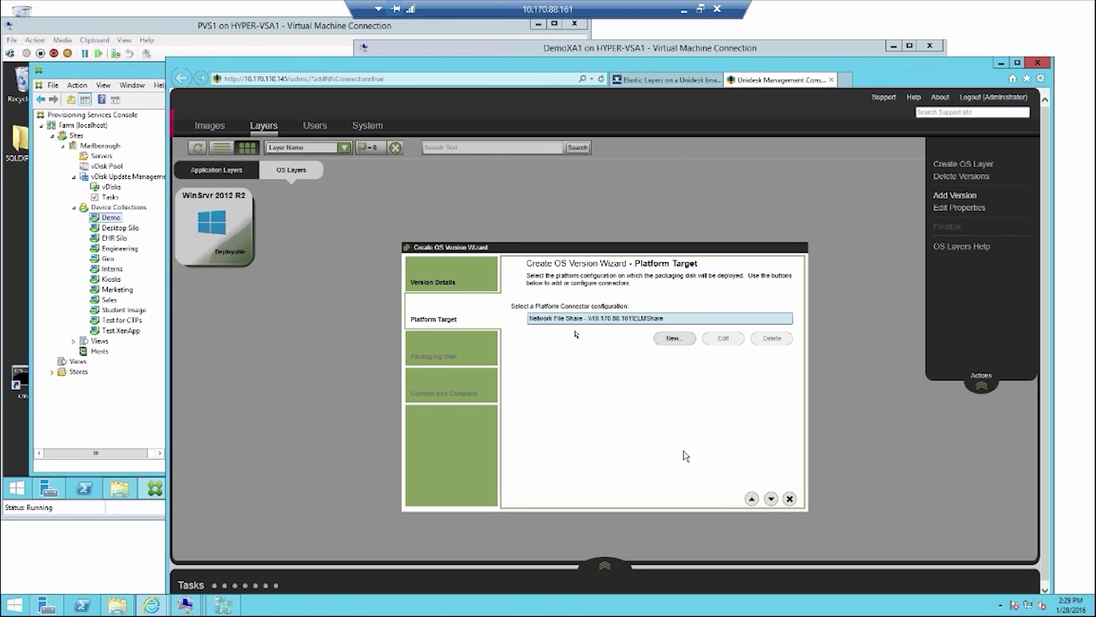
left_click(771, 499)
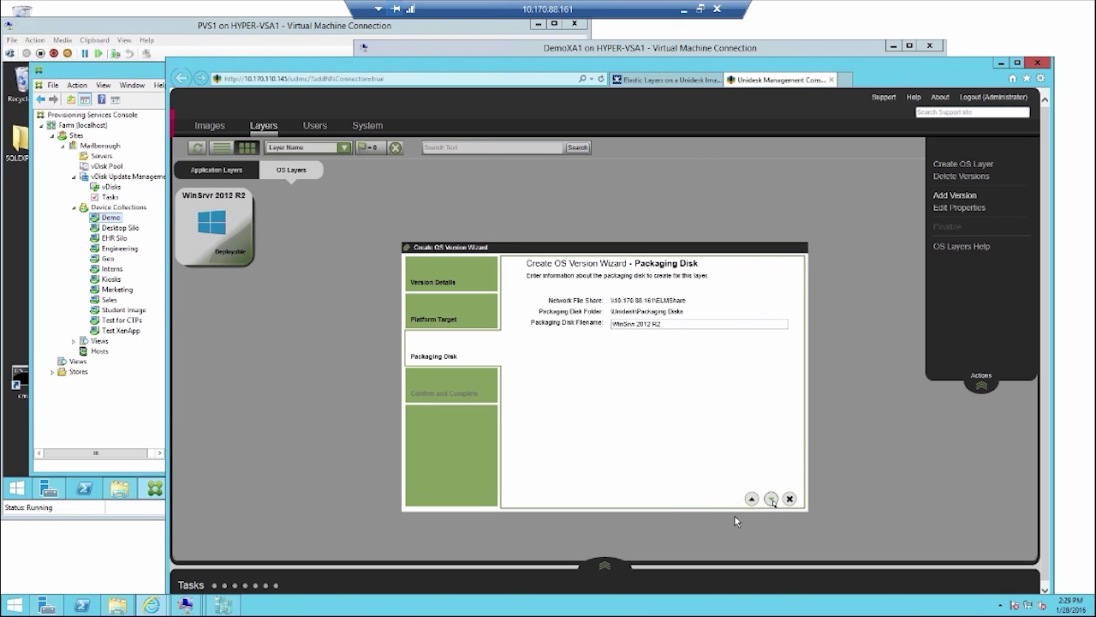
left_click(770, 498)
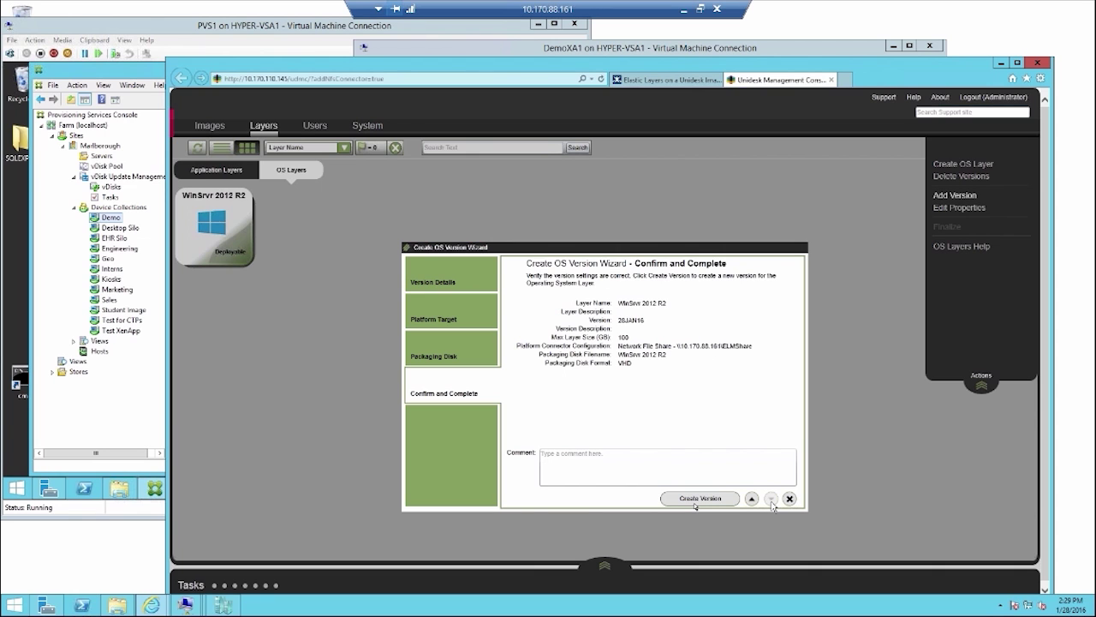
left_click(698, 498)
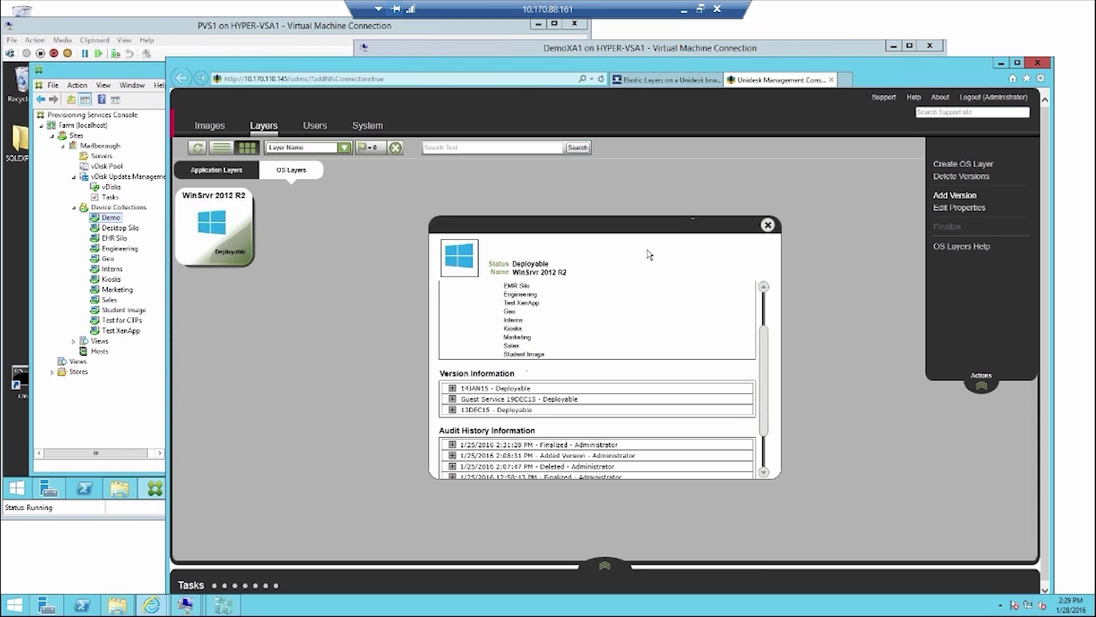
Step: Edit the Demo template to use WinSrvr 2012 R2 OS layer version 14JAN15
left_click(767, 224)
left_click(207, 128)
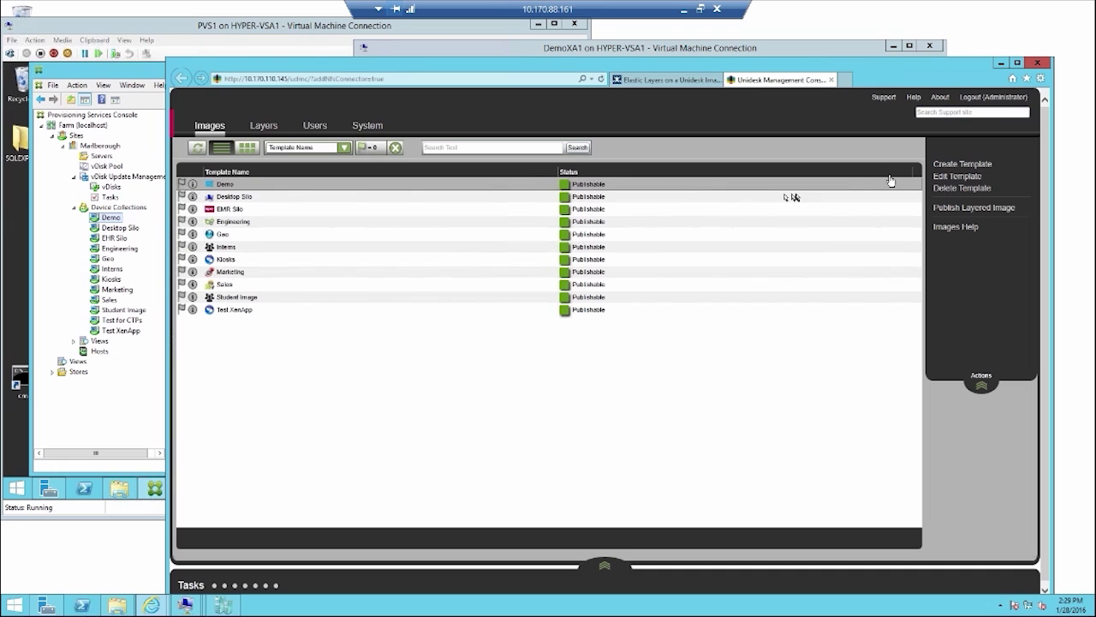
left_click(941, 177)
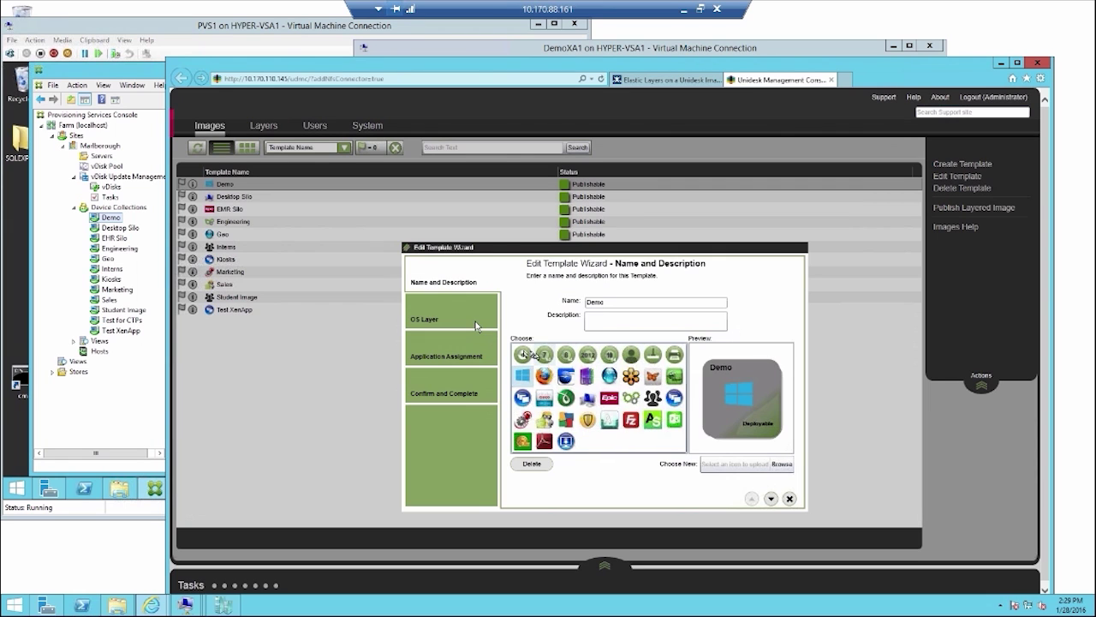
left_click(476, 323)
left_click(529, 326)
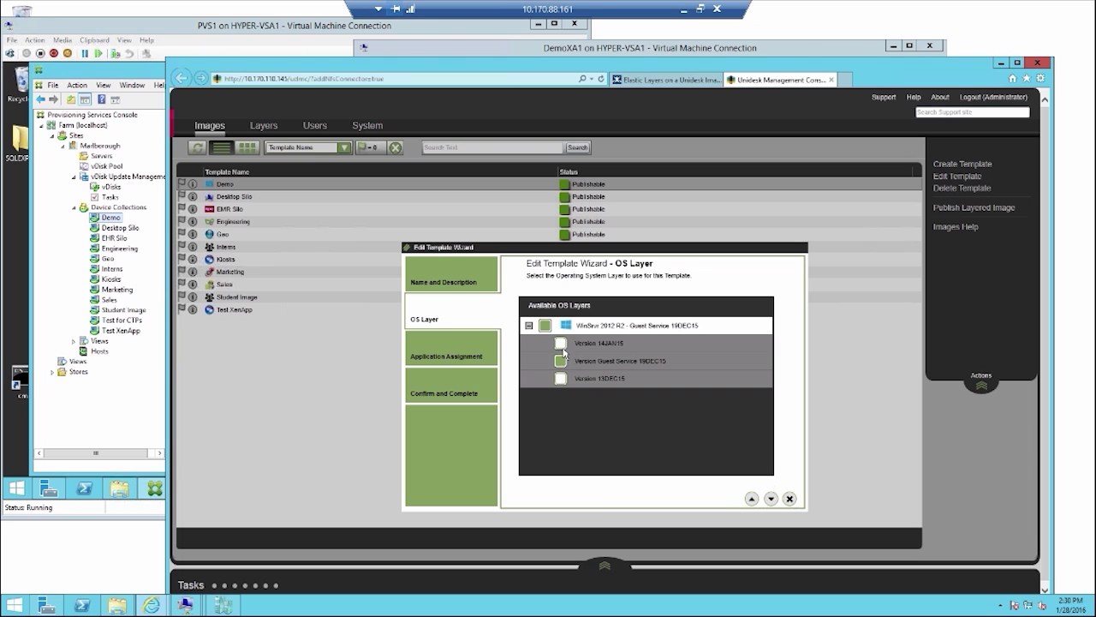
left_click(562, 347)
left_click(454, 385)
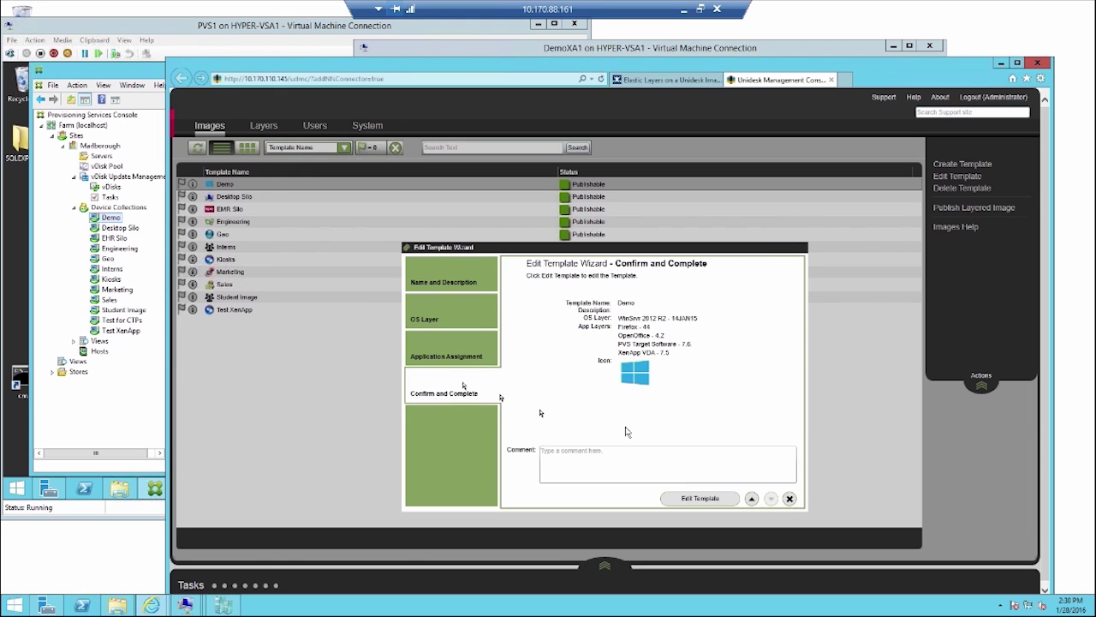
left_click(700, 497)
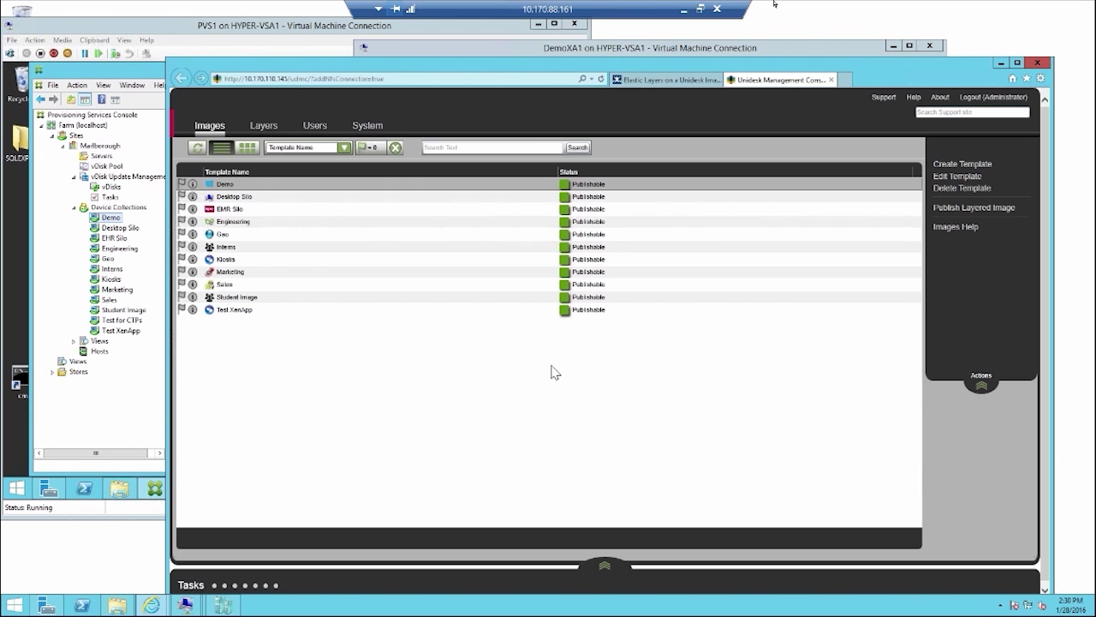
left_click(569, 49)
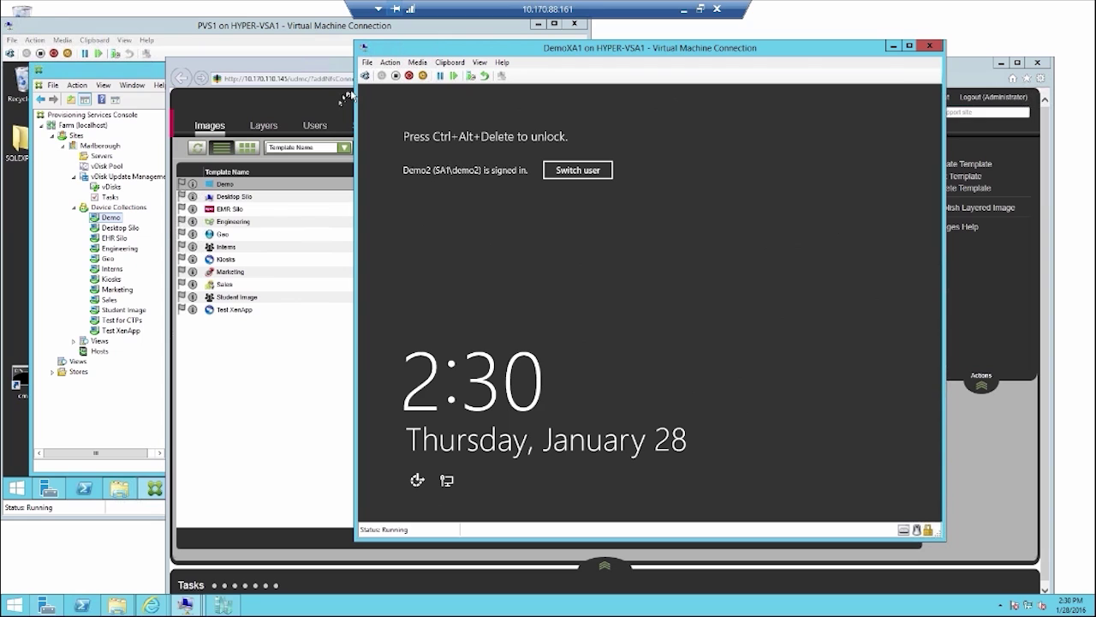
Step: Sign in to DemoXA1 with the account password and list its installed programs in Programs and Features
left_click(364, 77)
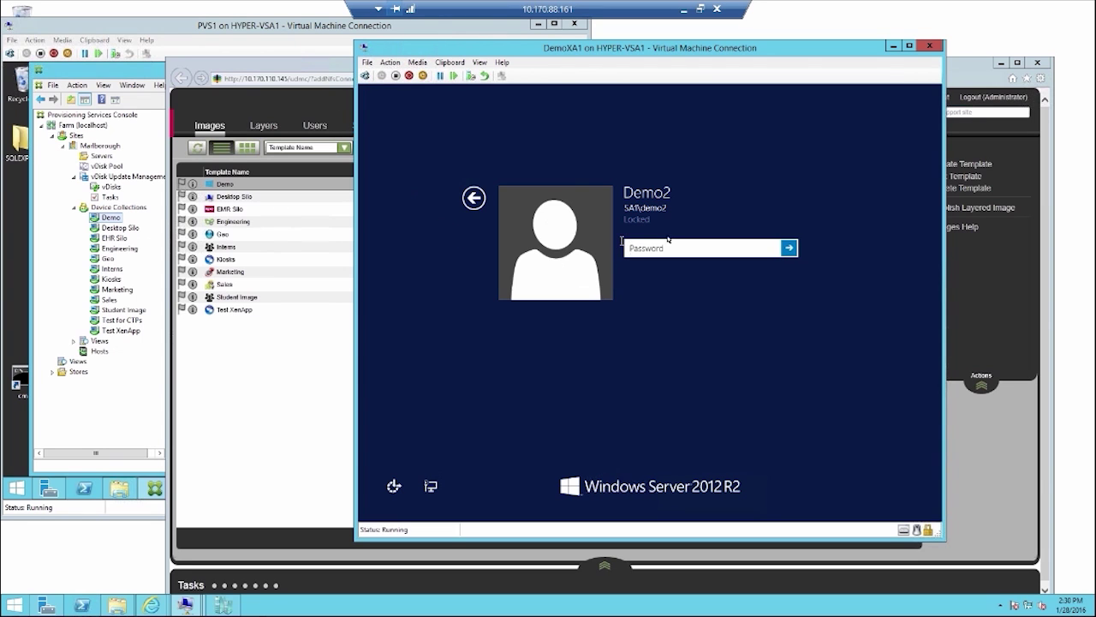
type("Password1")
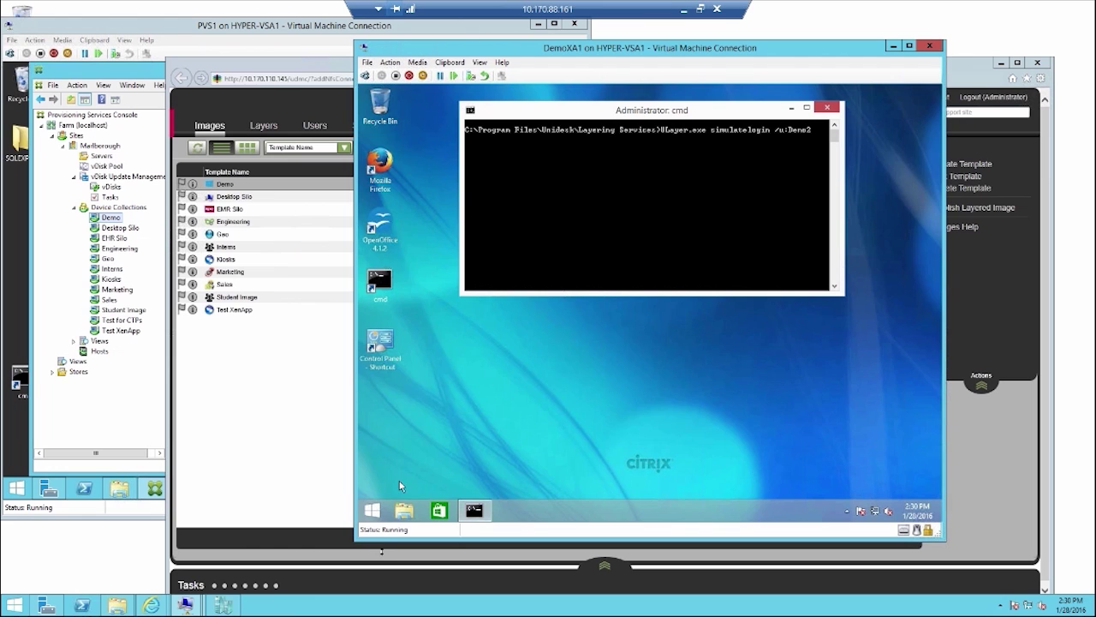
double_click(382, 351)
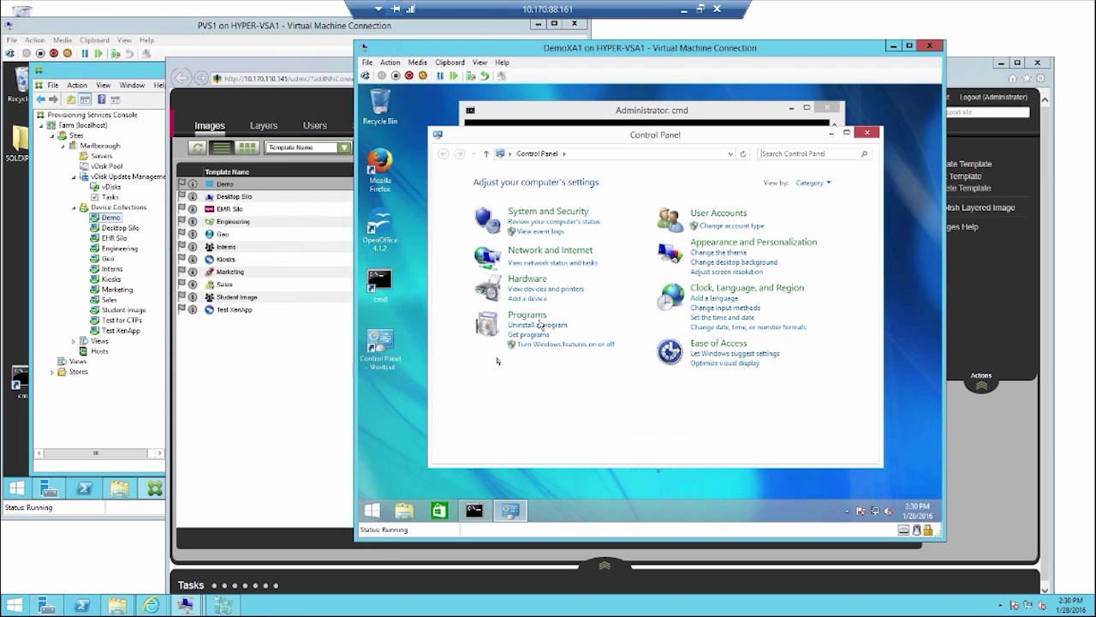
left_click(522, 326)
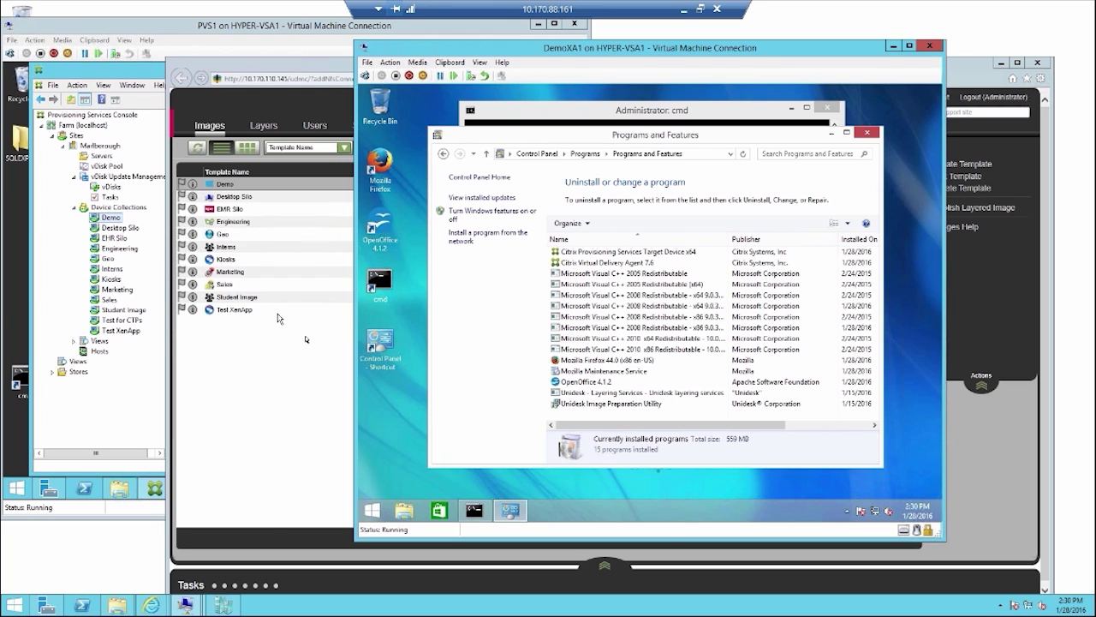
left_click(210, 190)
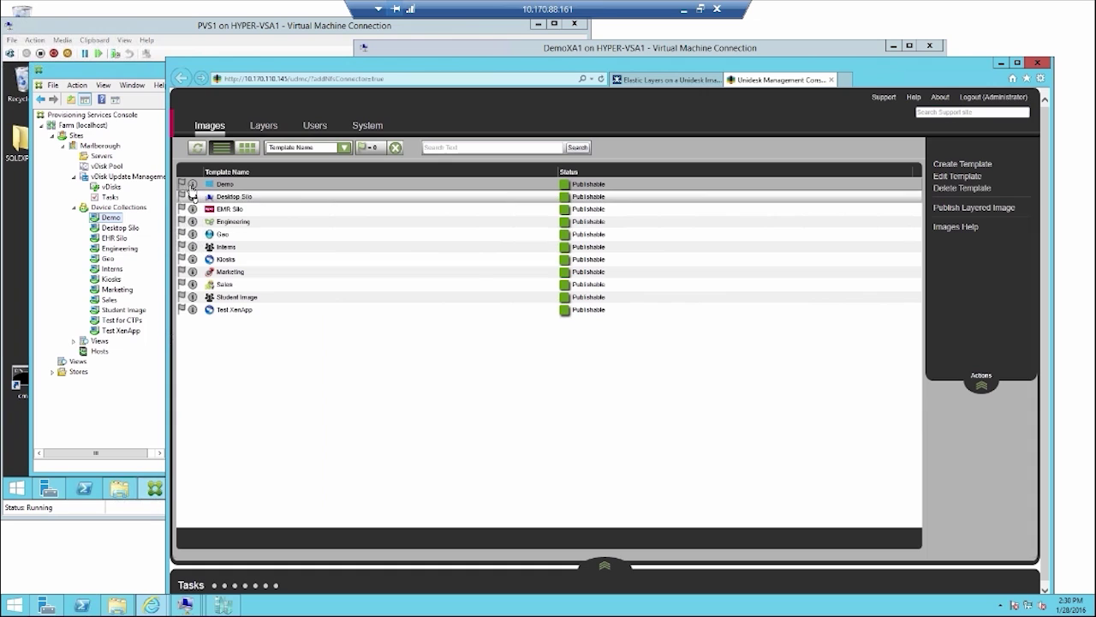
Step: Review the Demo template's layer assignment and audit history, then return to the DemoXA1 window
left_click(192, 184)
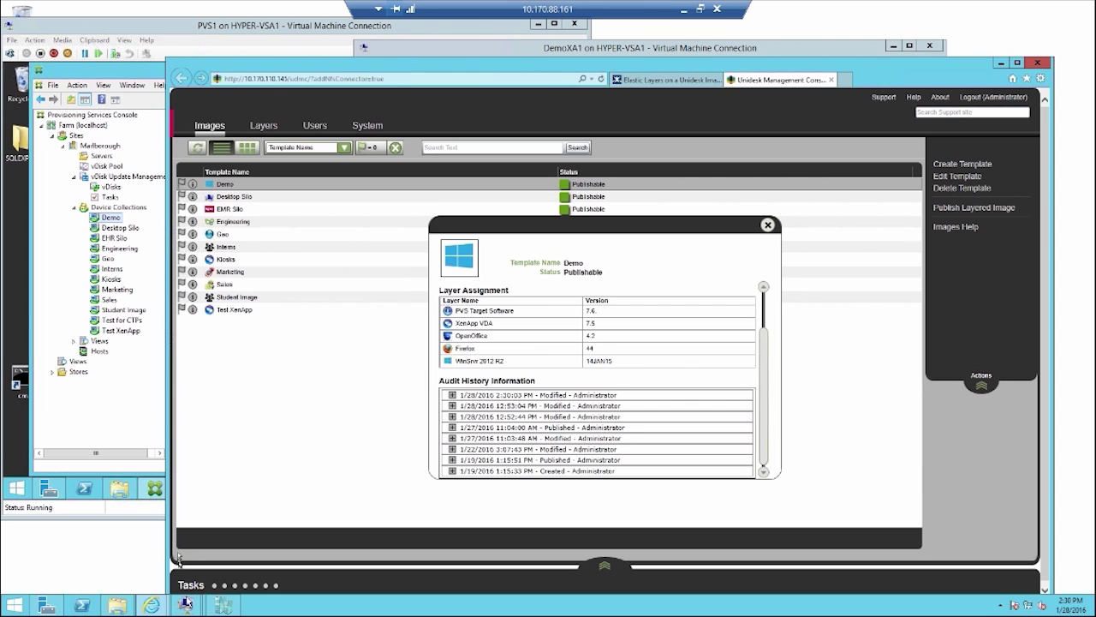
mouse_move(190, 602)
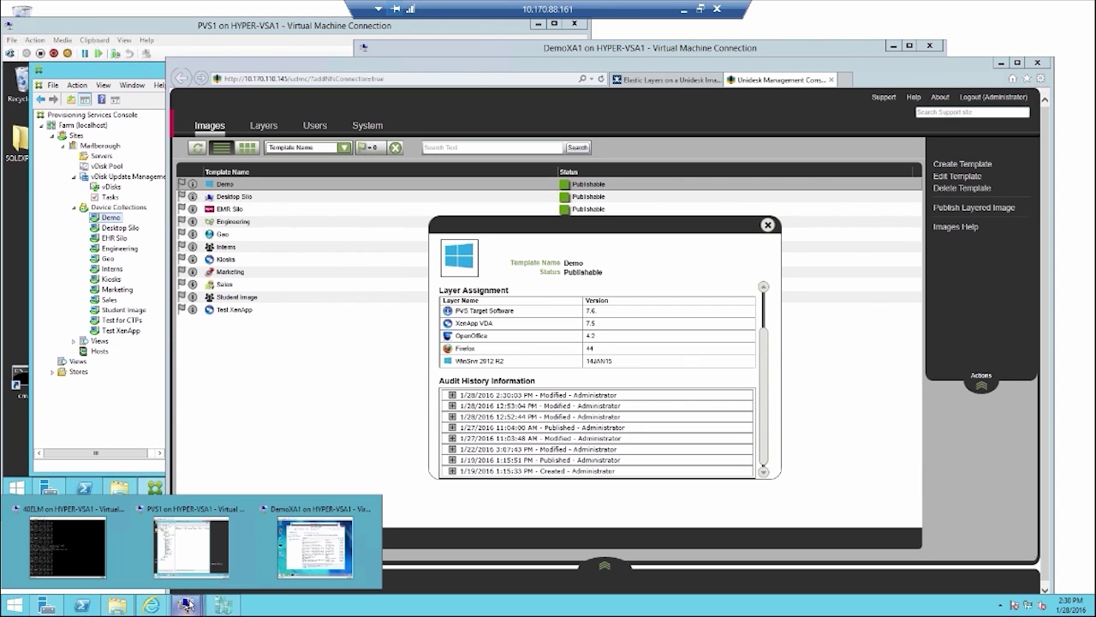
left_click(300, 570)
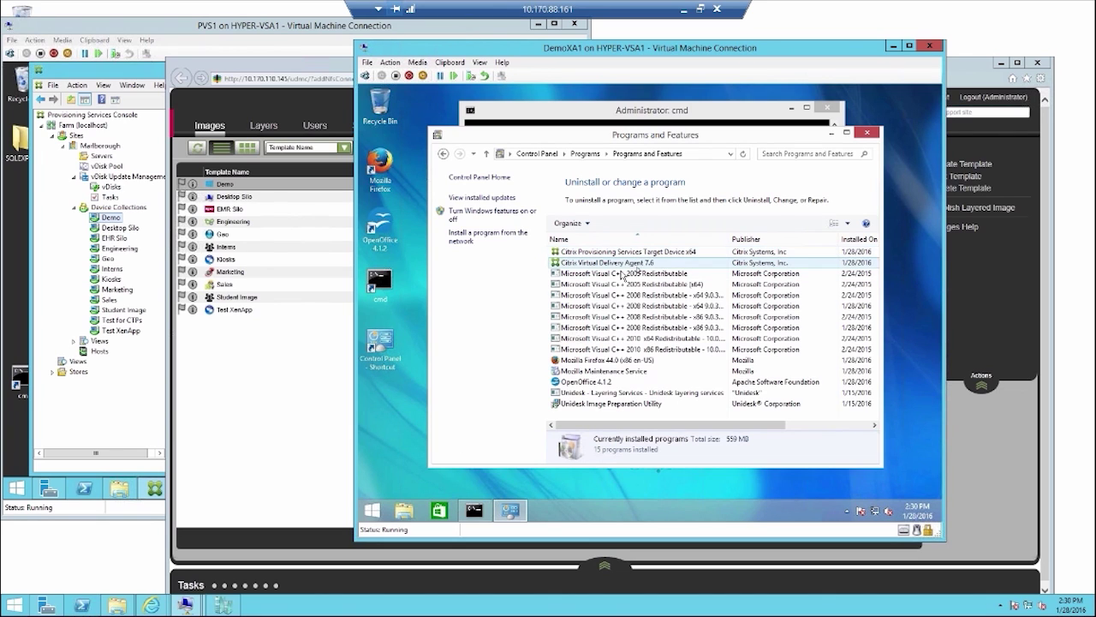
left_click(622, 273)
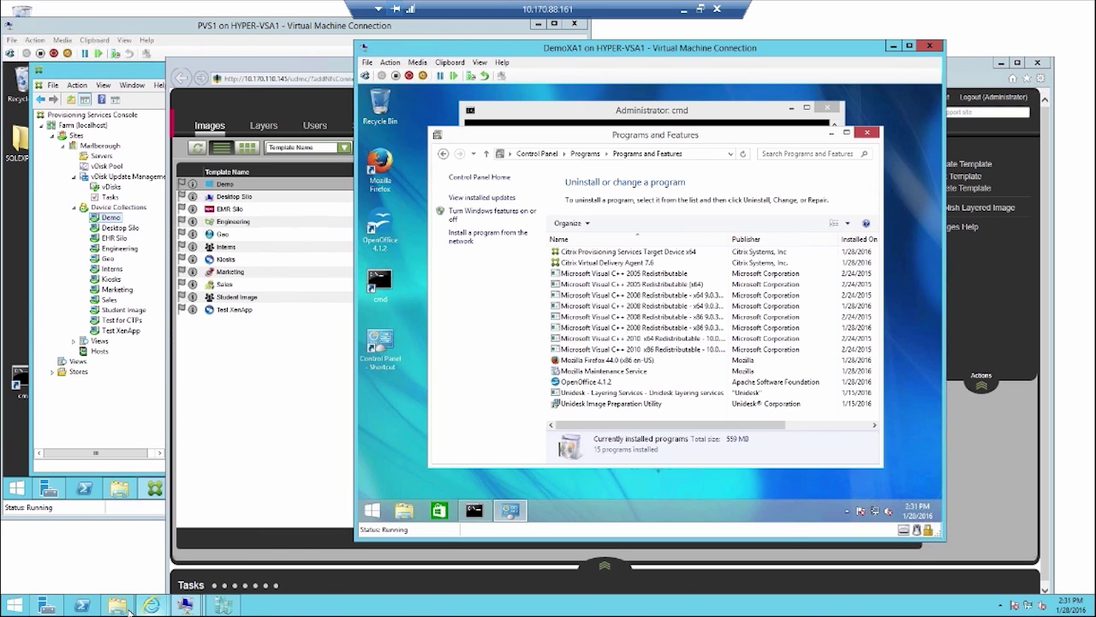
Step: Browse to ELMShare\Unidesk\Layers\OS, showing its three .vhd OS layer files
left_click(120, 605)
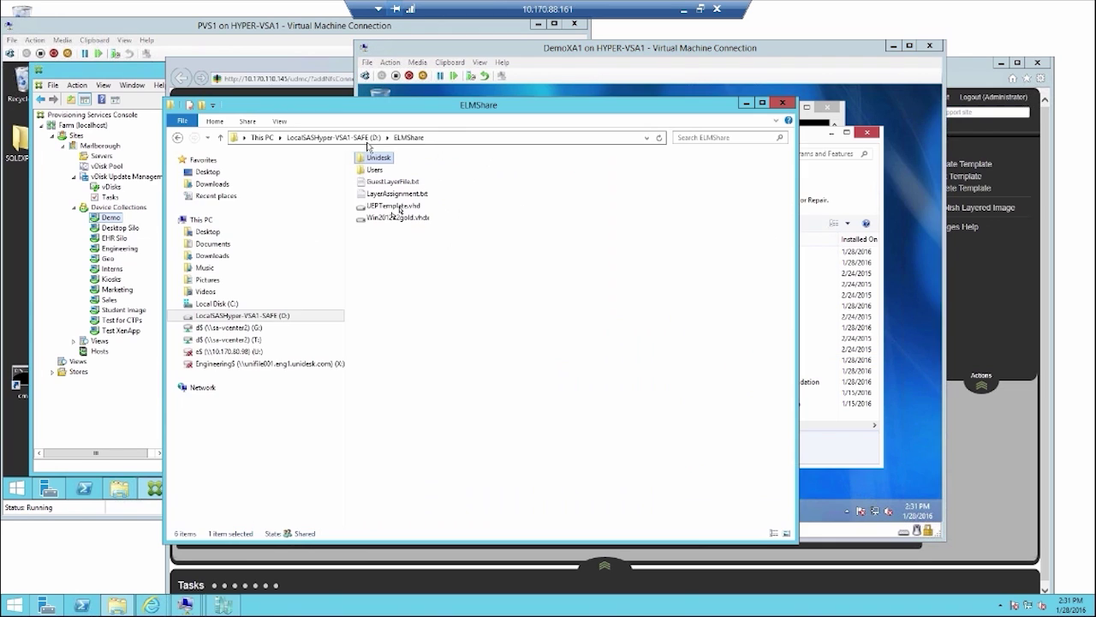
left_click(409, 137)
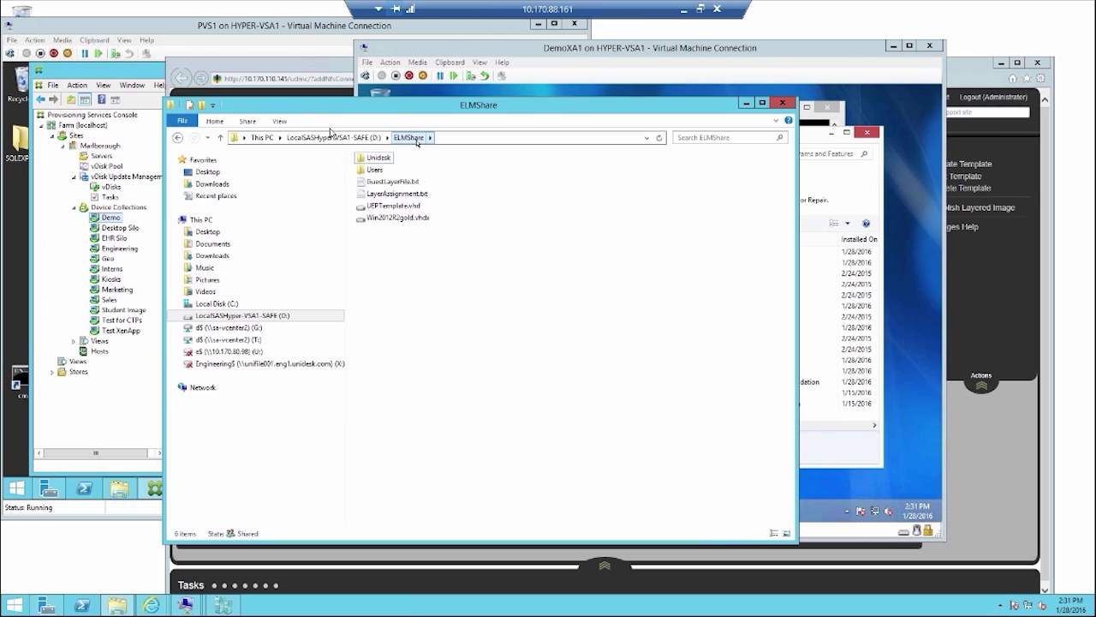
left_click(392, 160)
double_click(385, 162)
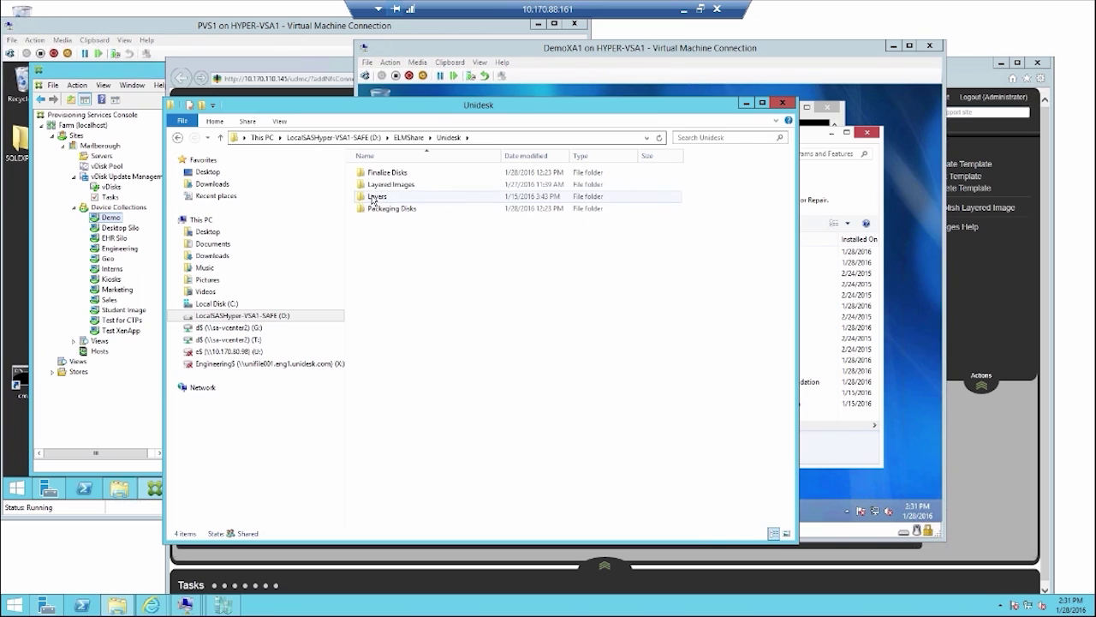
double_click(373, 197)
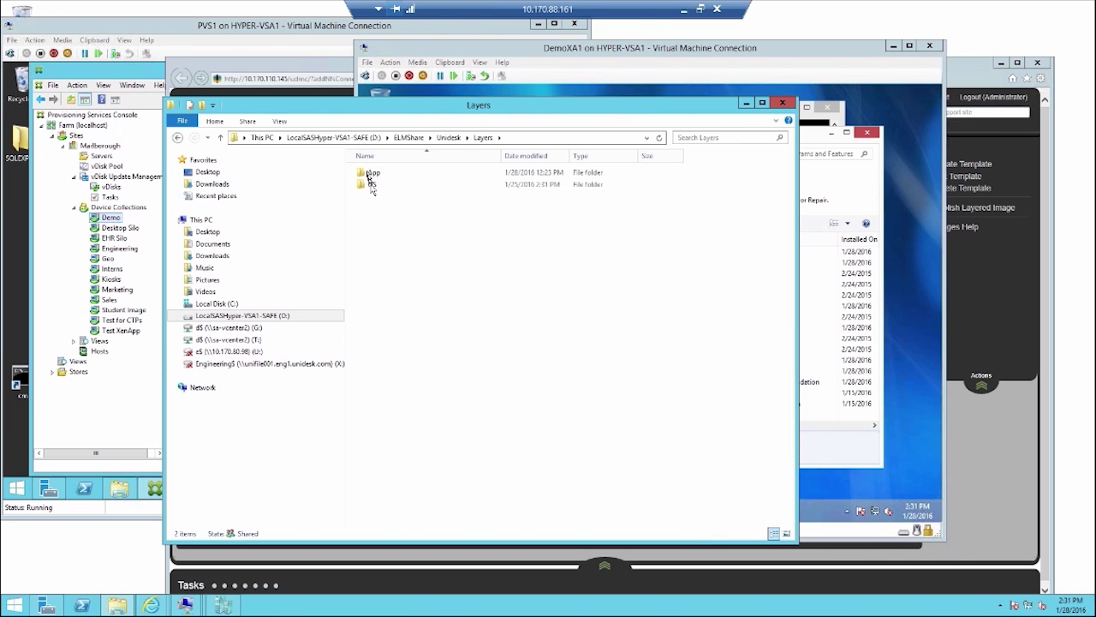
double_click(371, 186)
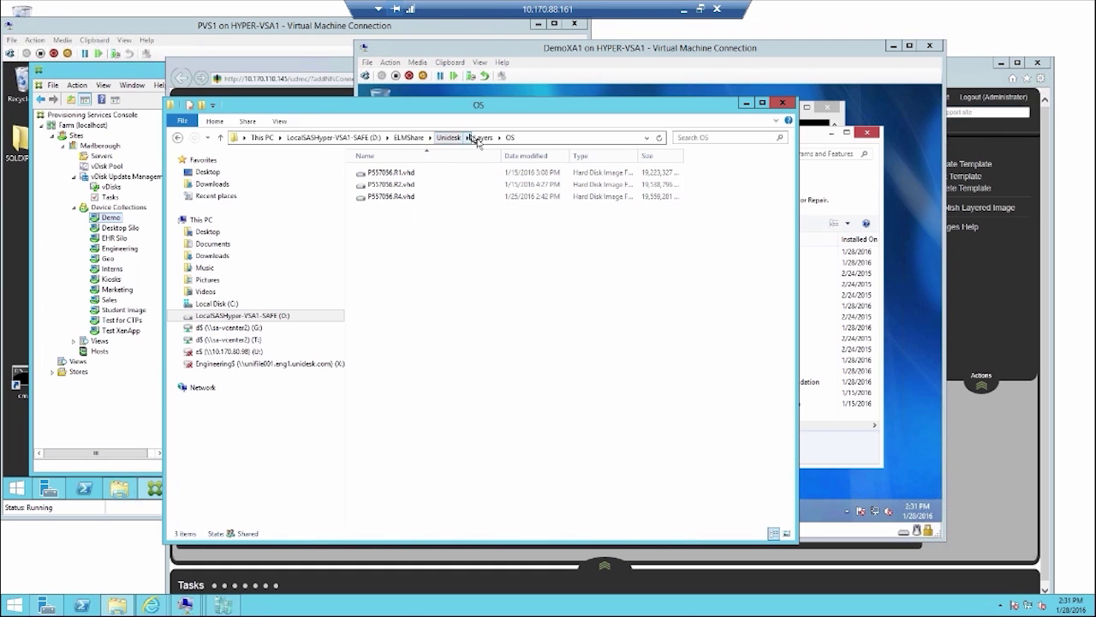
Step: Open the App layers folder with its 21 .vhd files, then go back to ELMShare
key("BackSpace")
double_click(392, 176)
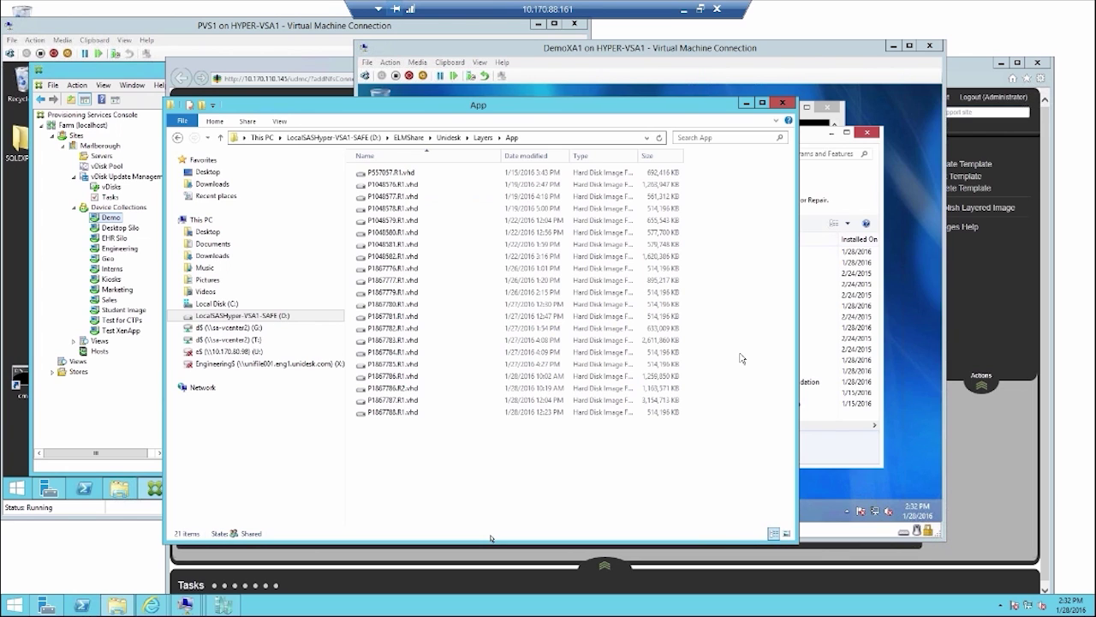
left_click(410, 137)
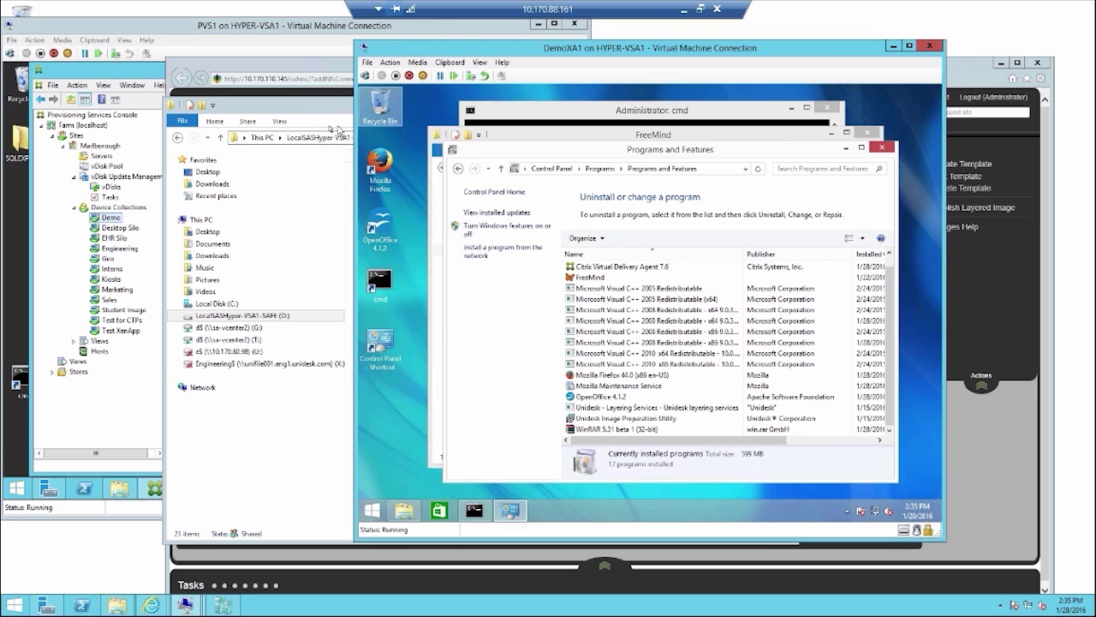
Step: Open Layered Images to inspect Demo.vhd, then return to the Unidesk folder
left_click(351, 144)
left_click(445, 141)
left_click(399, 186)
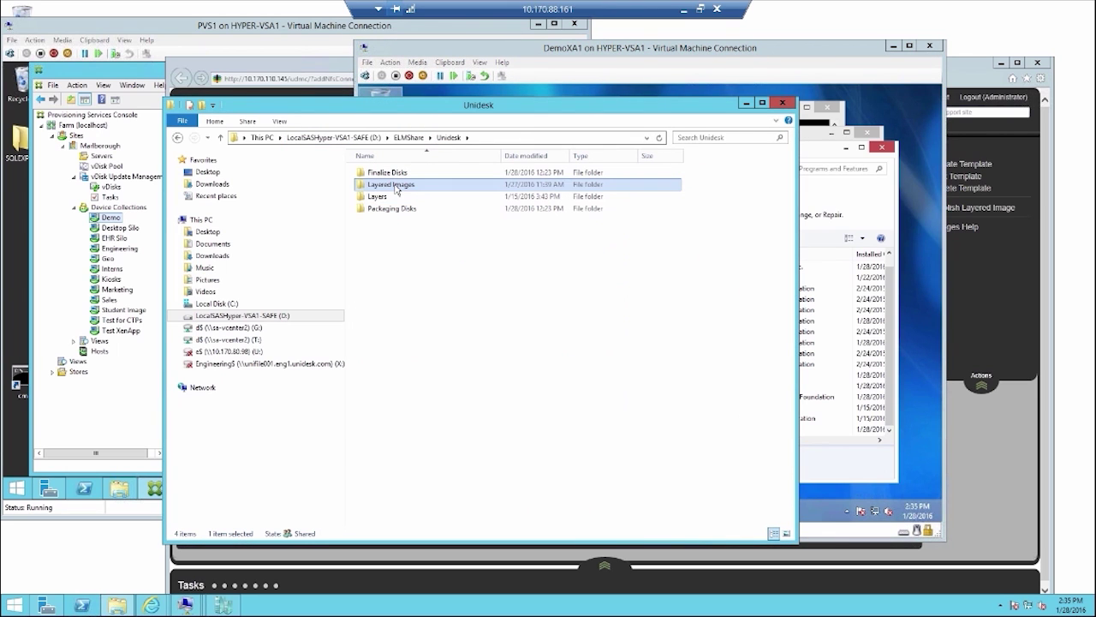
double_click(399, 186)
left_click(396, 174)
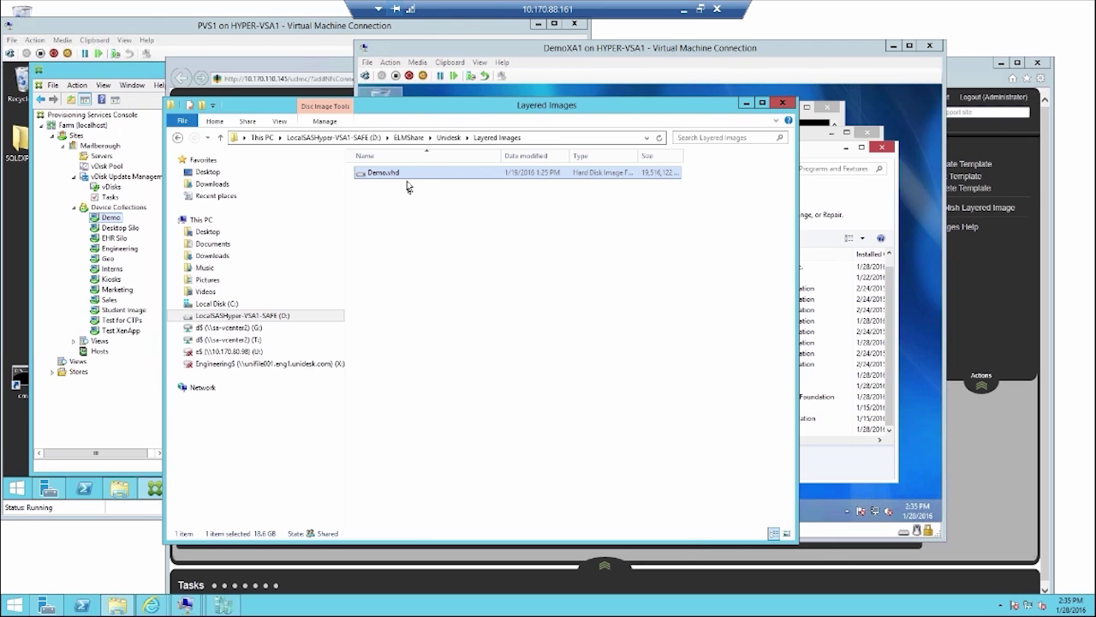
left_click(408, 177)
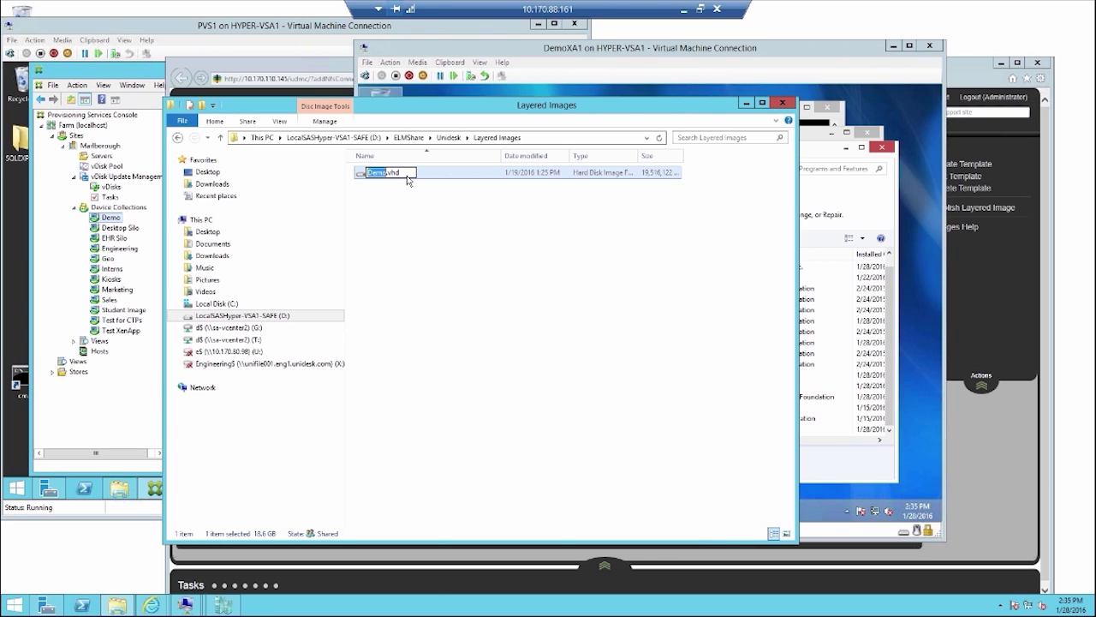
left_click(447, 137)
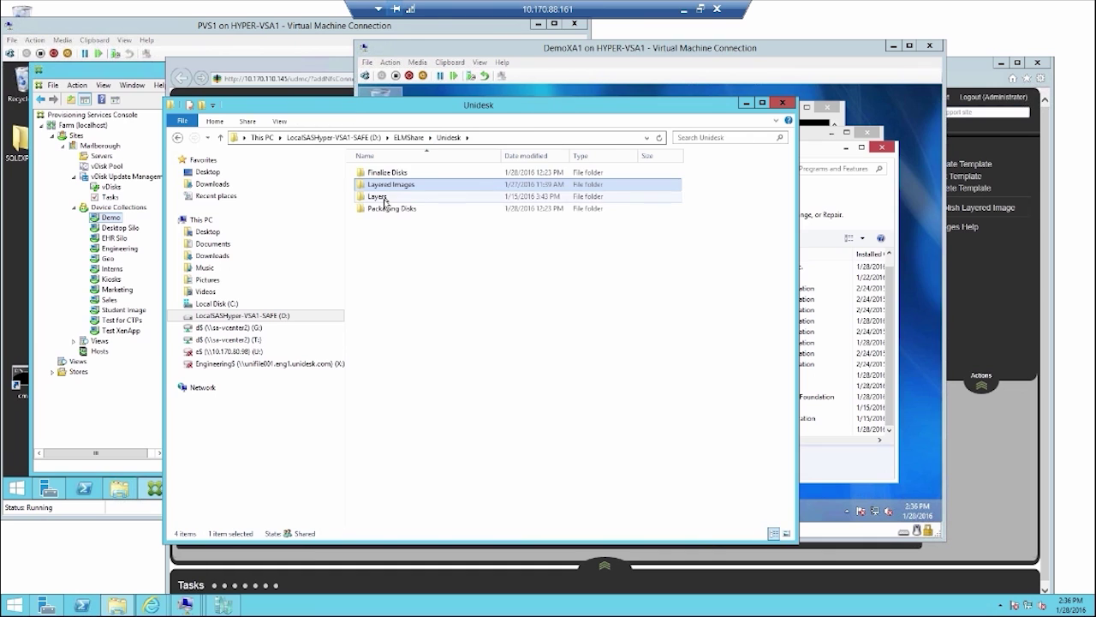
Step: Navigate from ELMShare\Unidesk into Layers, then into its App subfolder
double_click(384, 198)
double_click(377, 173)
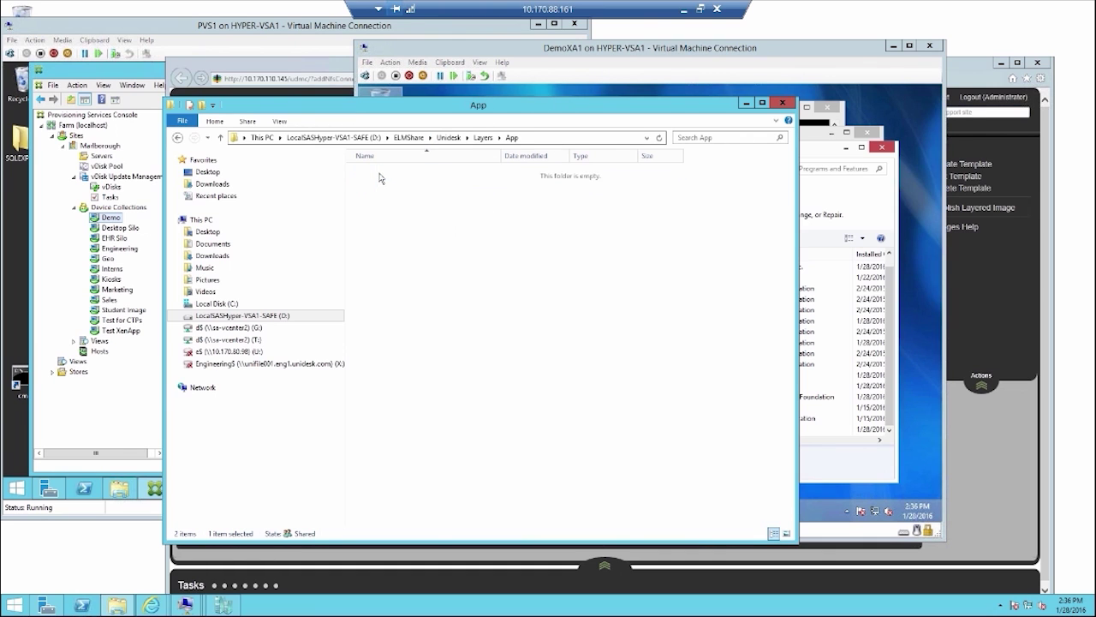